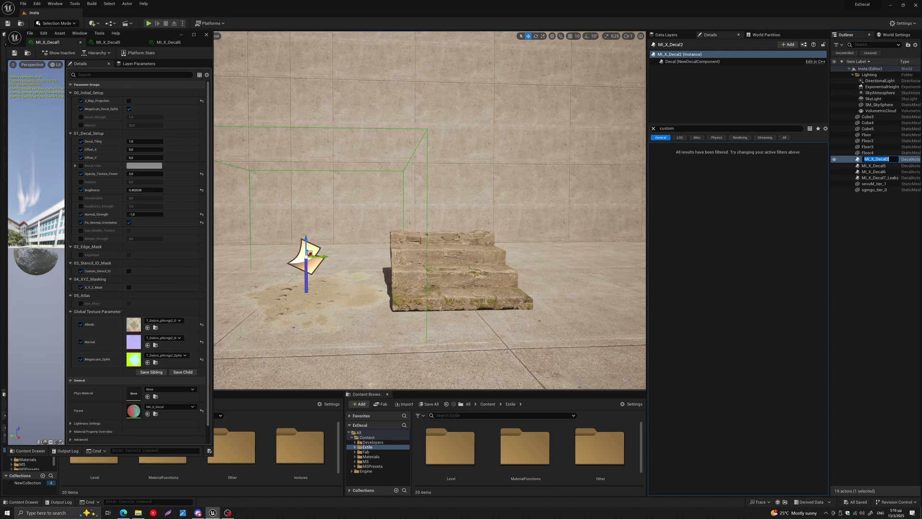
- Move the MI_X_Decal2 debris decal sideways from the floor onto the stone stairs
left_click_drag(310, 253, 431, 260)
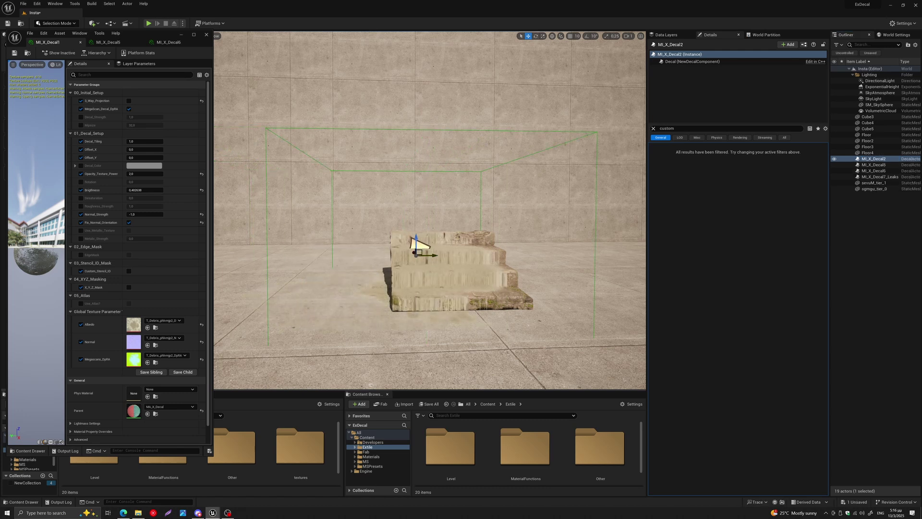
key("d")
right_click_drag(430, 260, 423, 261)
key("w")
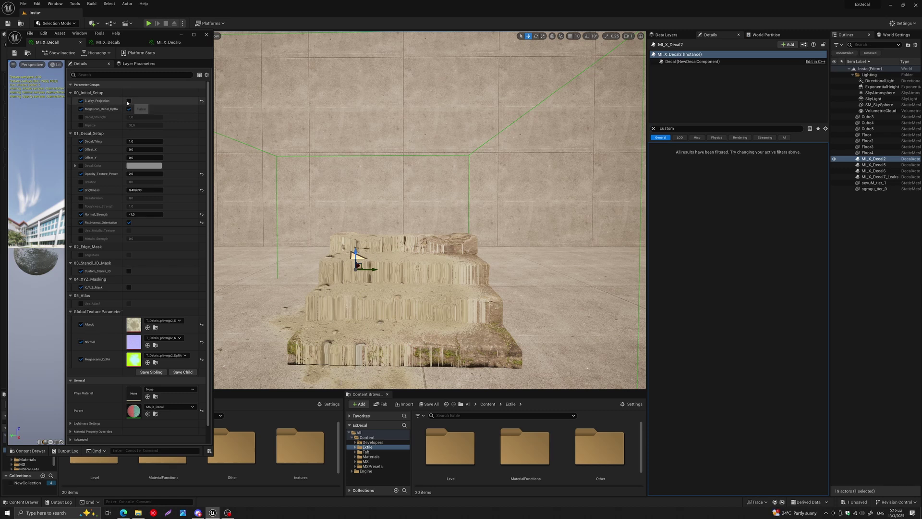
- Enable 3_Way_Projection in the MI_X_Decal1 material instance and set its Decal_Tiling to 10
left_click(129, 101)
left_click(142, 142)
type("10")
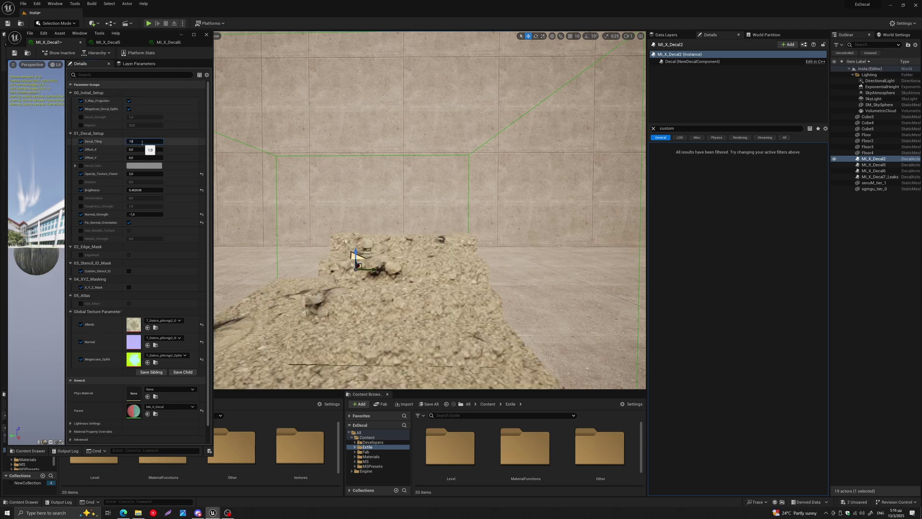
key("Return")
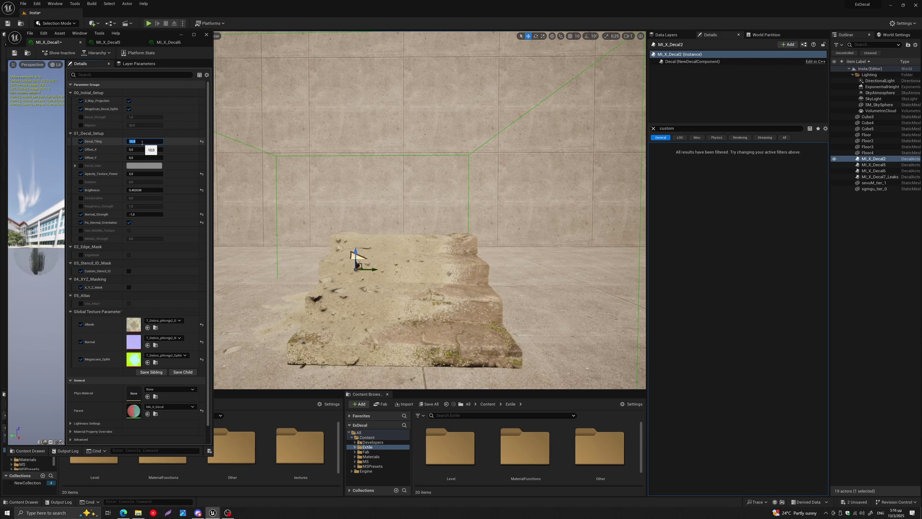
- Slide the debris decal sideways across the stairs towards their other end
right_click_drag(345, 163, 343, 159)
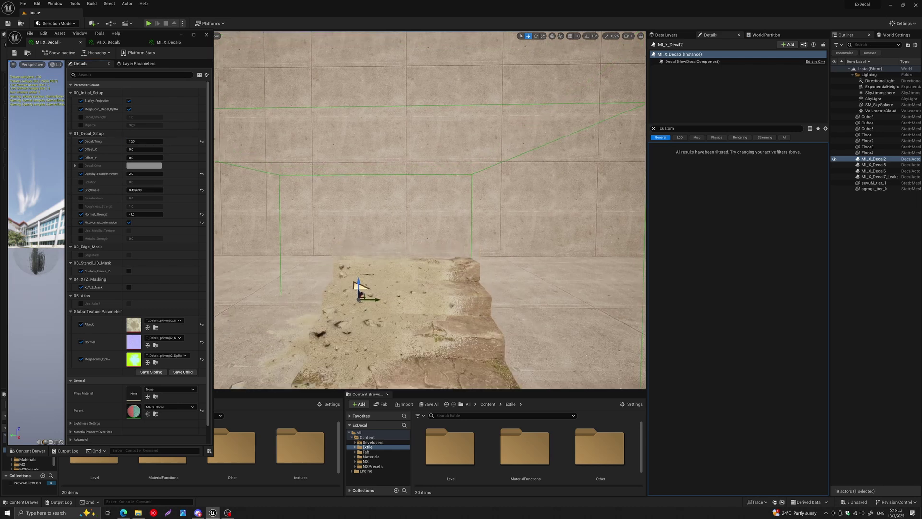
mouse_move(402, 259)
right_mouse_down()
mouse_move(397, 270)
mouse_move(427, 258)
mouse_move(403, 263)
right_mouse_up()
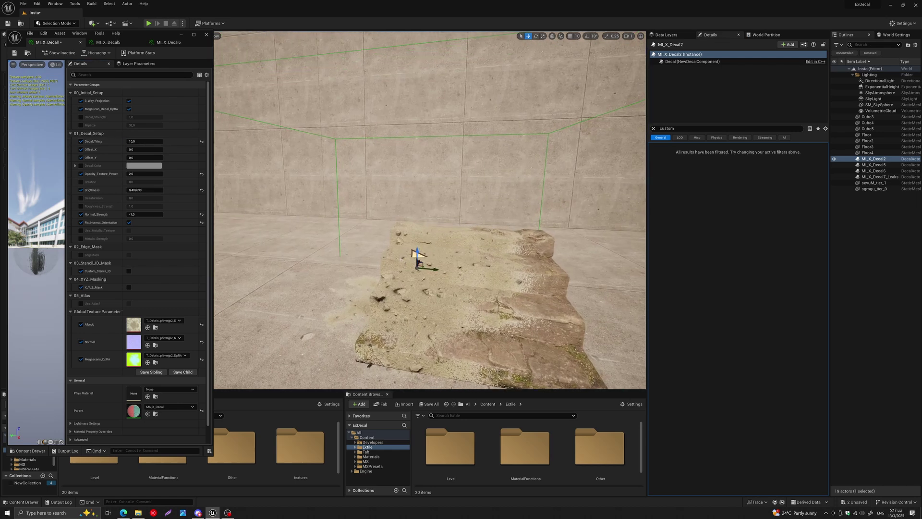
left_click_drag(434, 269, 515, 273)
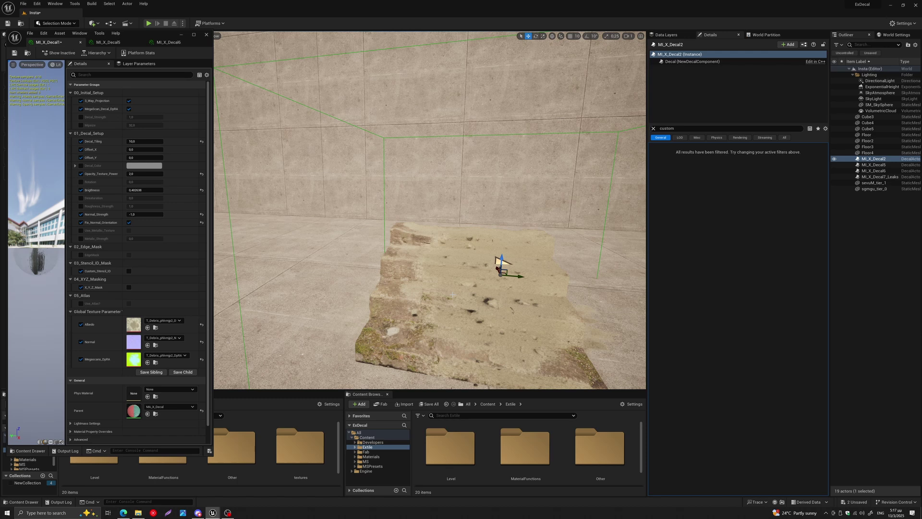
right_click_drag(435, 295, 463, 309)
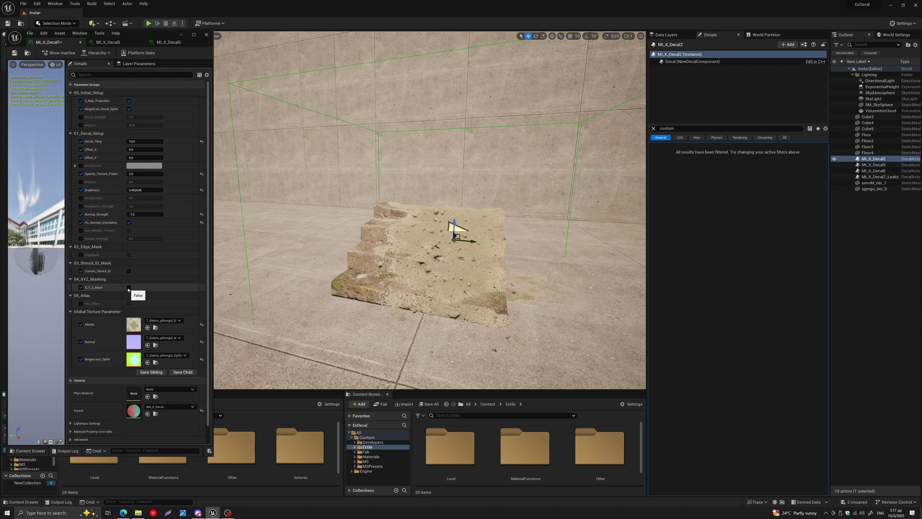
- Enable X_Y_Z_Mask in the MI_X_Decal1 material instance and inspect the debris on the stairs up close
left_click(128, 287)
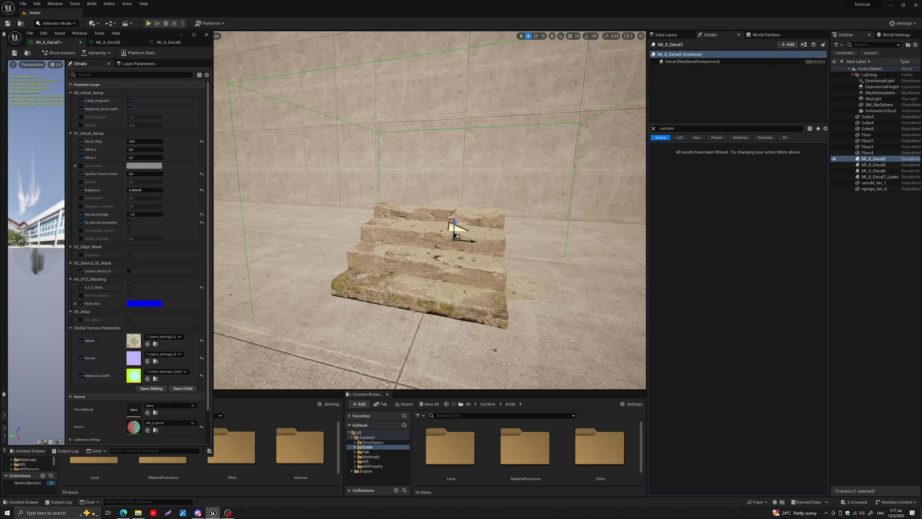
right_click_drag(468, 269, 489, 270)
key("w")
key("d")
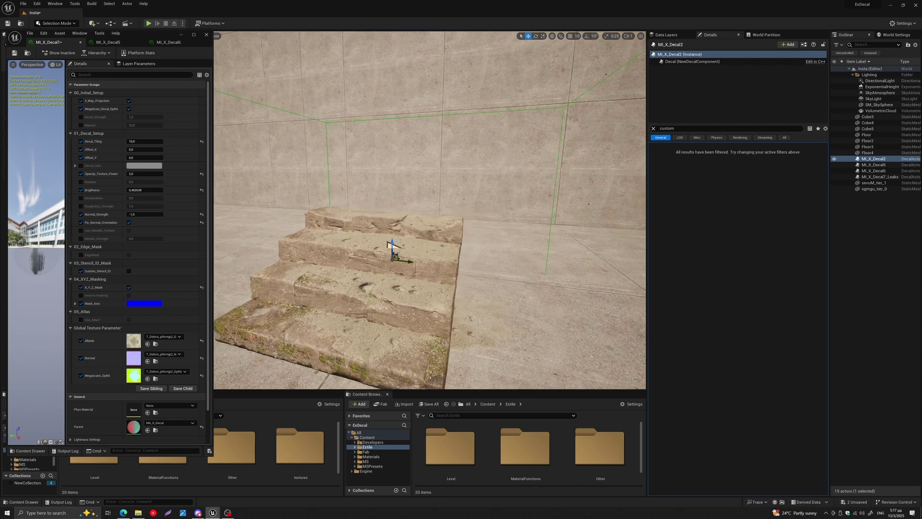
- Move the debris decal forward to the front of the stairs, over the lower steps and adjoining floor
left_click_drag(398, 253, 372, 282)
key("s")
right_click_drag(354, 290, 357, 293)
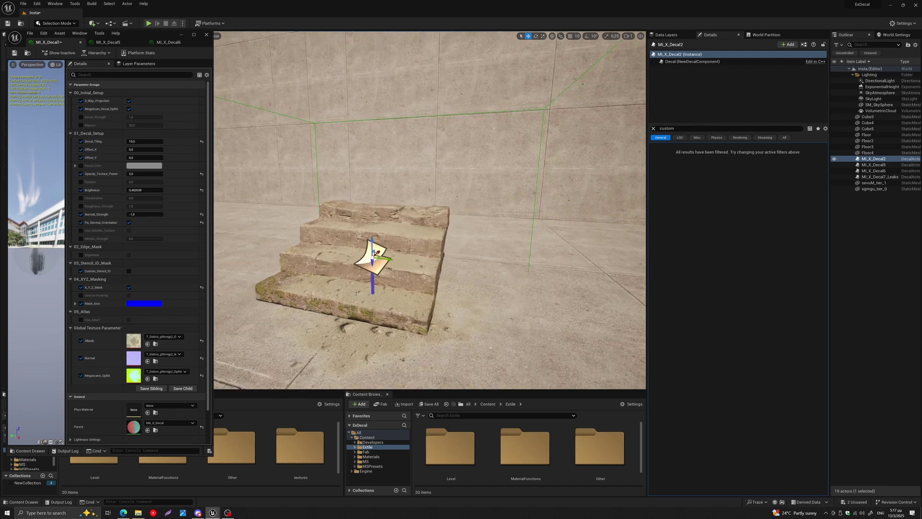
left_click_drag(376, 253, 343, 239, "alt")
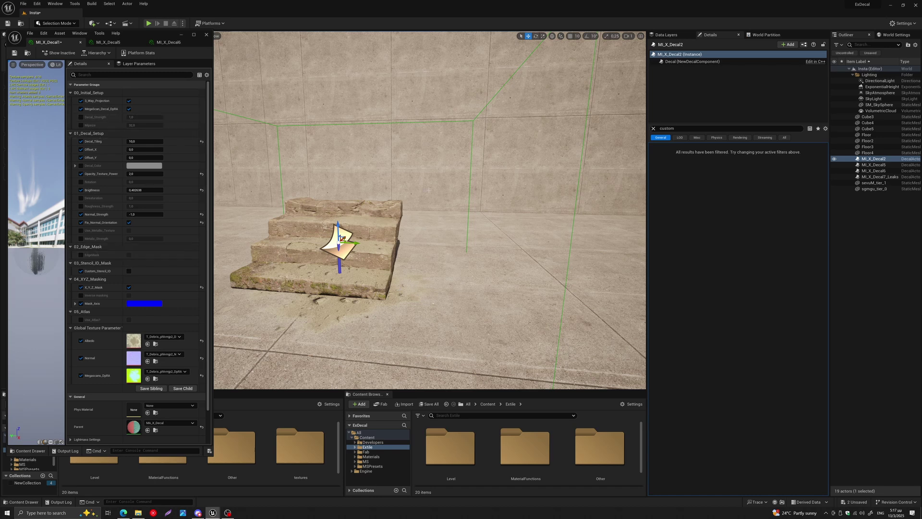
- Examine the three textured cubes and the red and yellow decals on the floor beside them
key("w")
right_click_drag(365, 240, 377, 229)
left_click_drag(402, 202, 509, 217, "alt")
key("d")
right_click_drag(515, 218, 467, 215)
key("s")
key("Down")
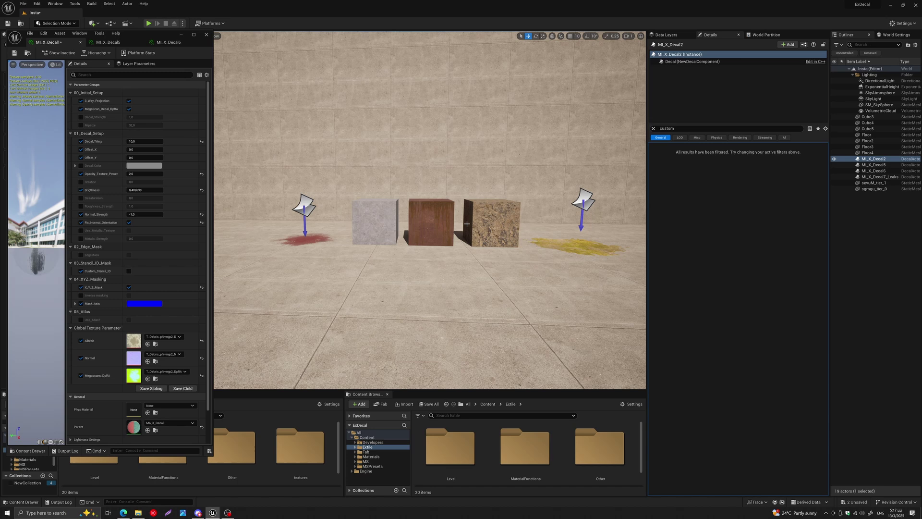
key("Up")
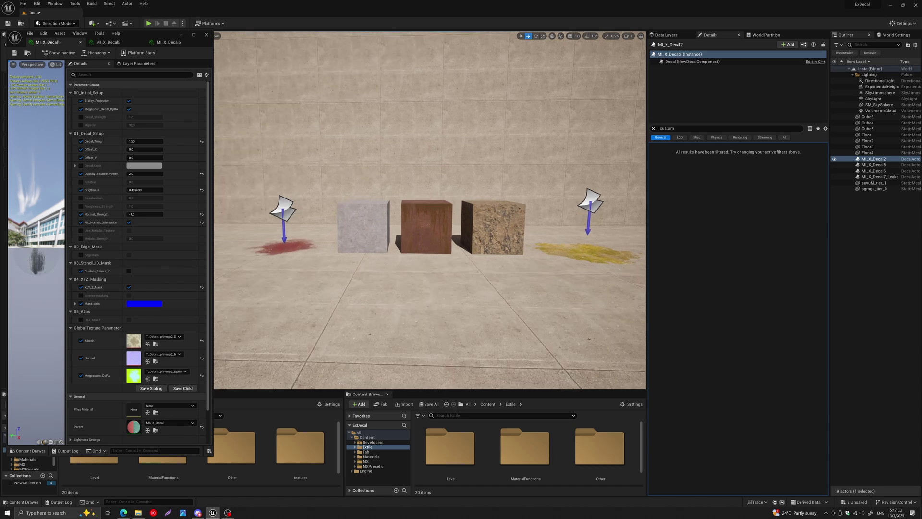
key("Up")
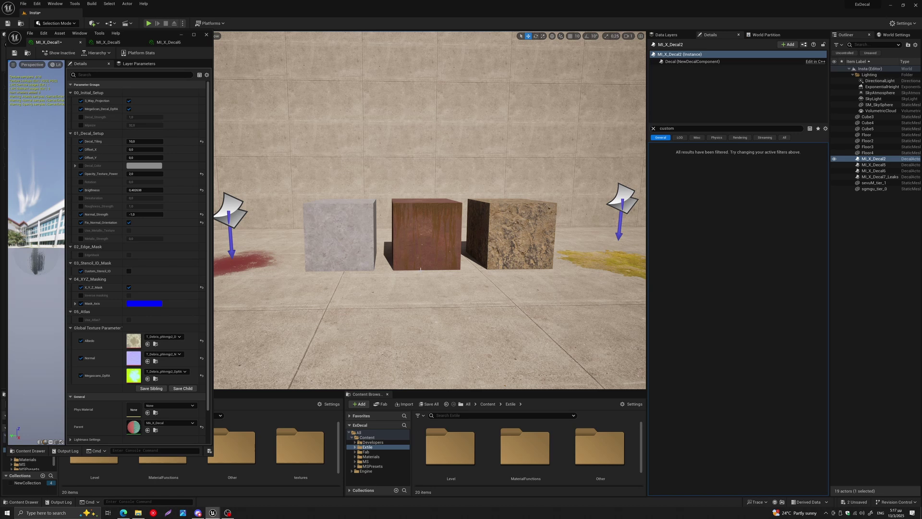
key("Up")
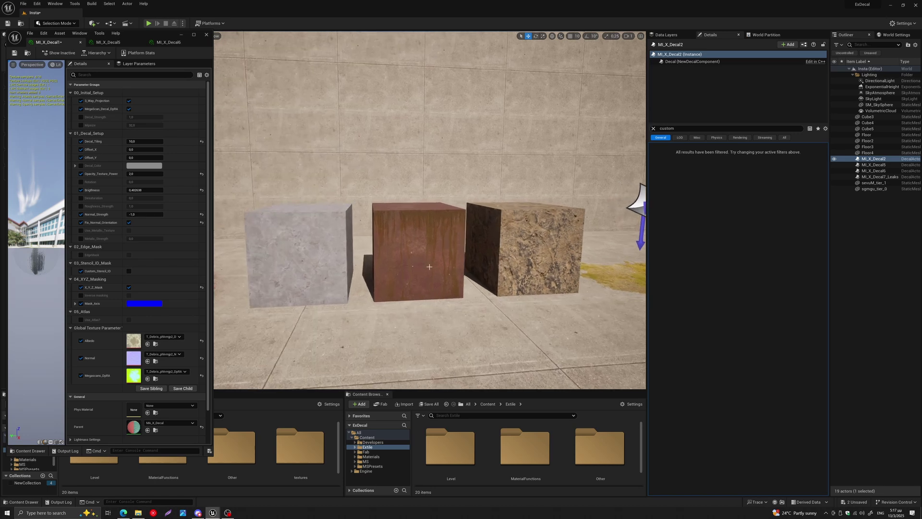
key("Down")
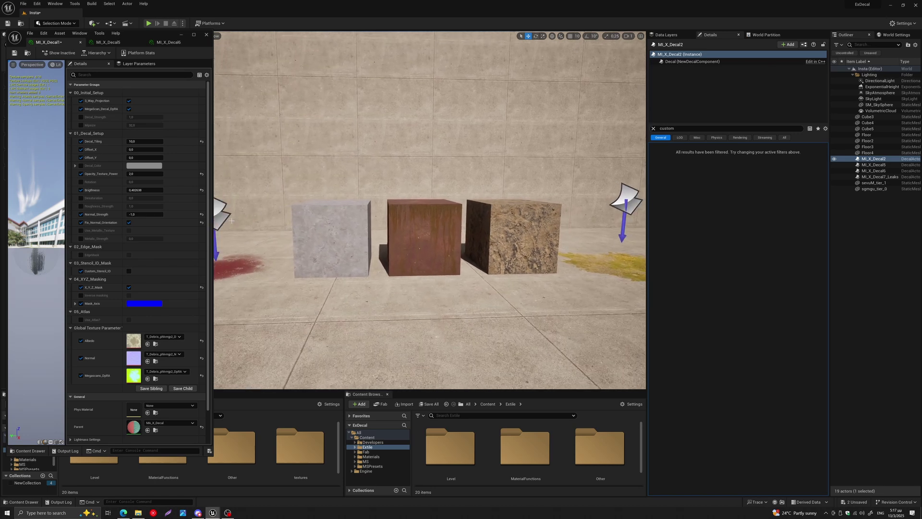
- Move the red splatter decal from the floor onto the grey concrete cube
left_click(222, 211)
right_click_drag(224, 212, 215, 209)
left_click_drag(265, 217, 382, 211)
key("Up")
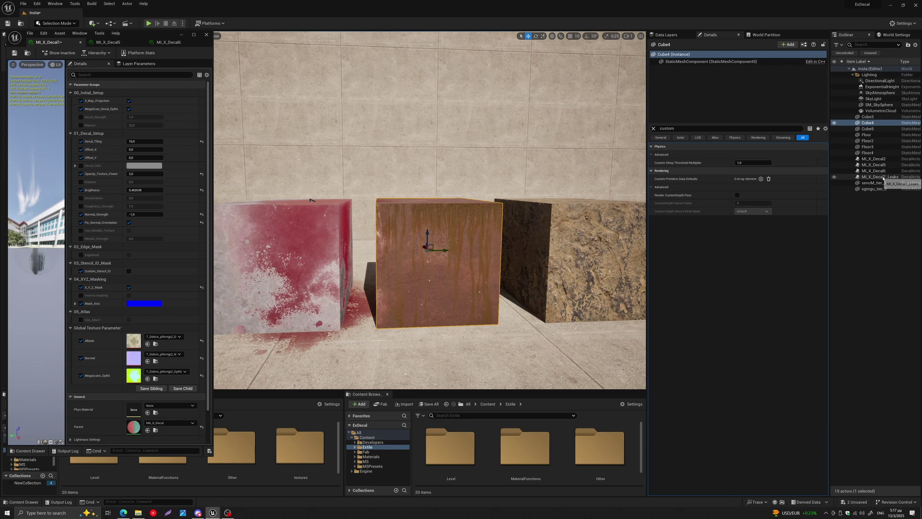
- Toggle the visibility of the MI_X_Decal7_Leaks decal off and back on
left_click(834, 177)
left_click(834, 178)
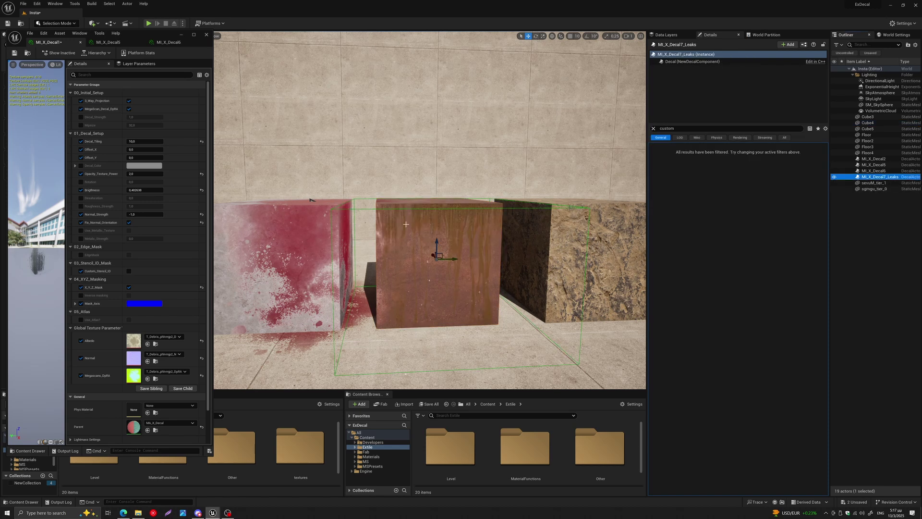
right_click_drag(402, 221, 404, 221)
key("s")
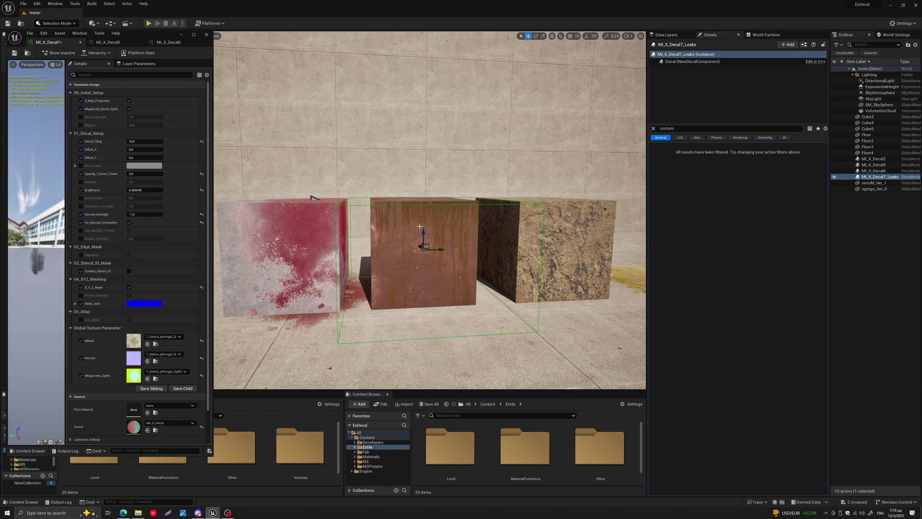
- Move the red splatter decal MI_X_Decal5 from the grey cube onto the rusty middle cube
key("e")
right_click_drag(387, 243, 396, 226)
left_click(313, 204)
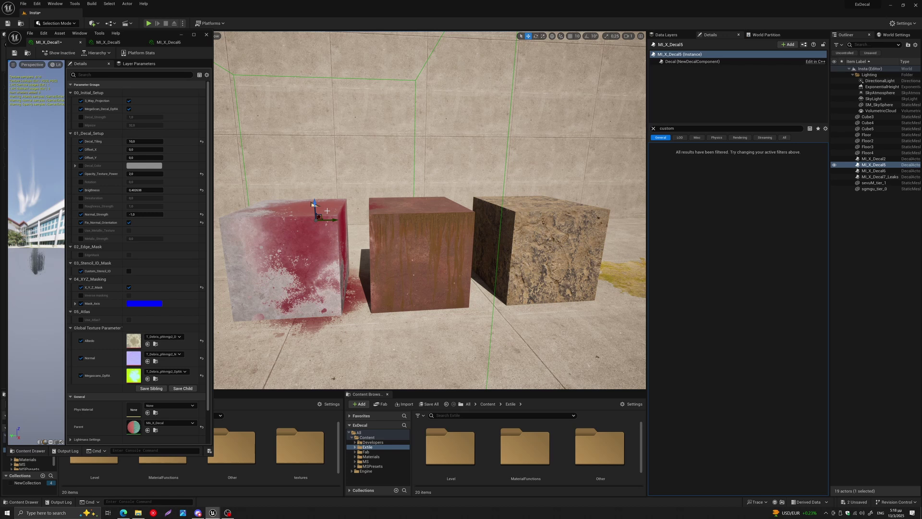
left_click_drag(331, 216, 403, 226)
key("w")
right_click_drag(402, 274, 403, 274)
key("s")
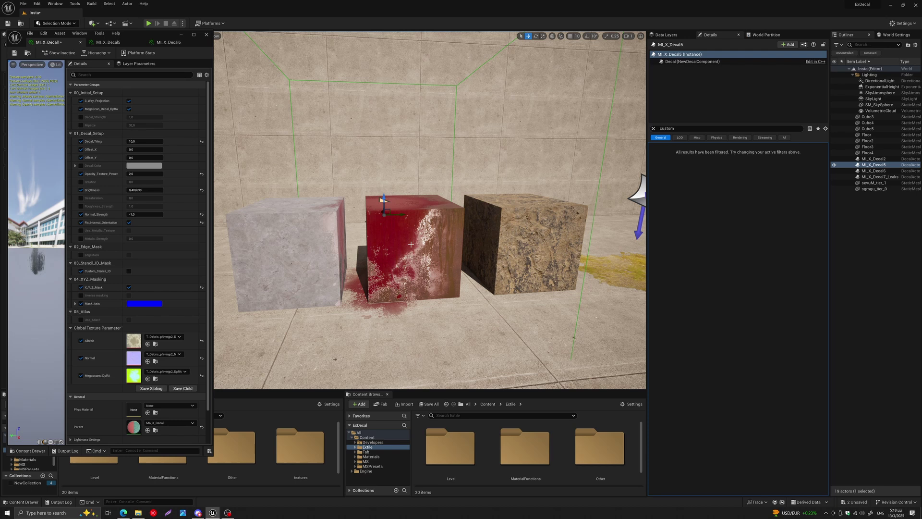
- Filter the middle cube's properties by "rece" and turn off Receives Decals
left_click(653, 128)
left_click(444, 231)
left_click(669, 128)
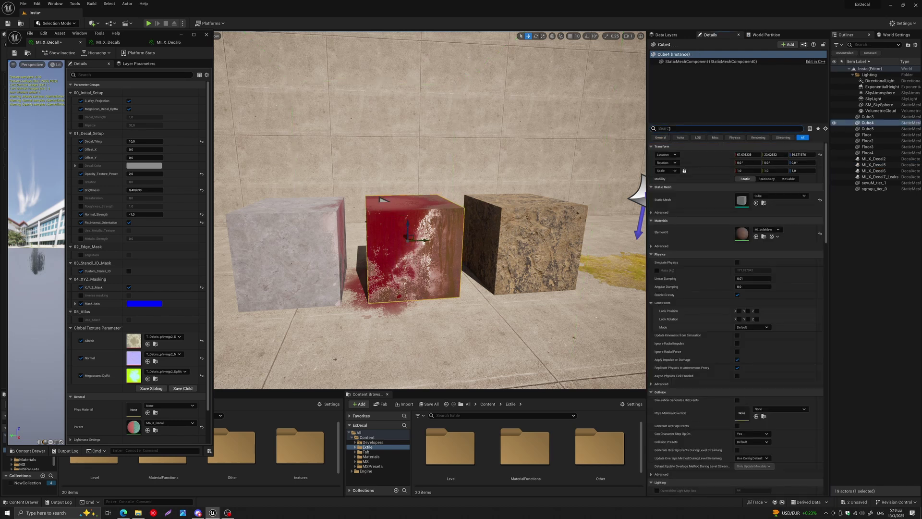
type("reci")
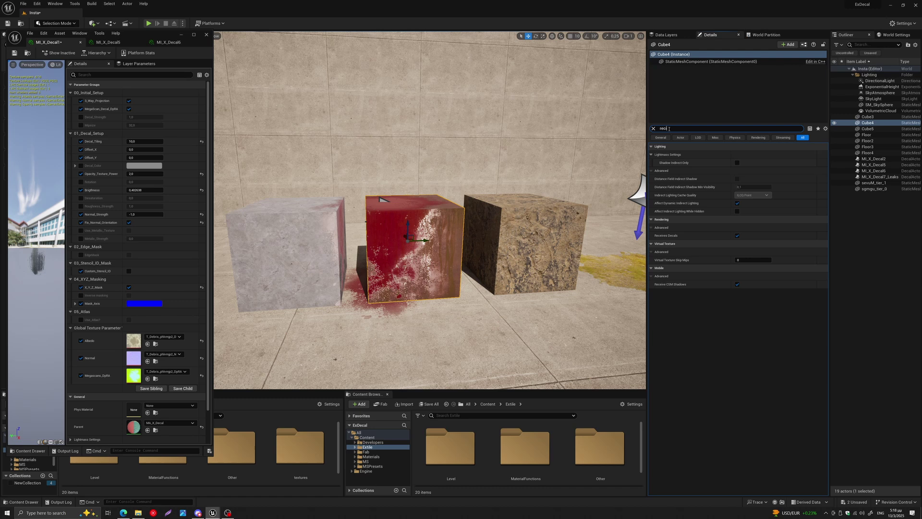
key("BackSpace")
type("e")
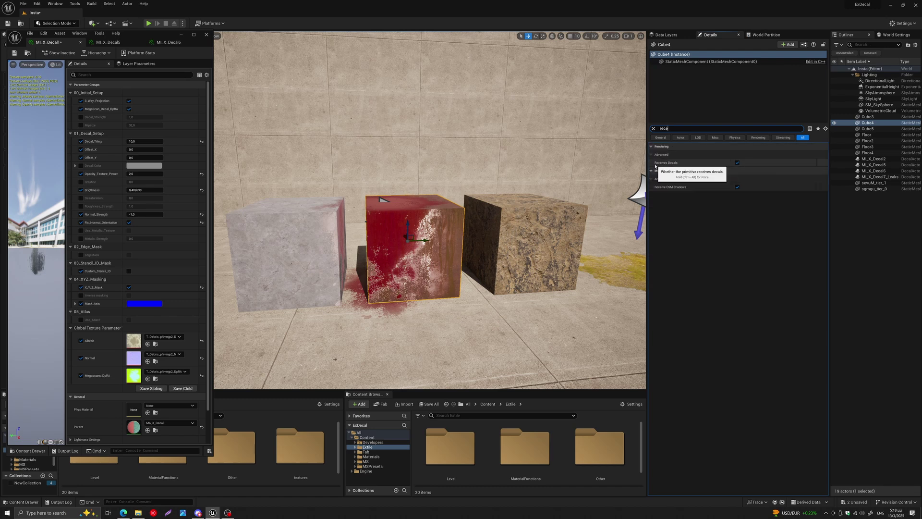
left_click(737, 162)
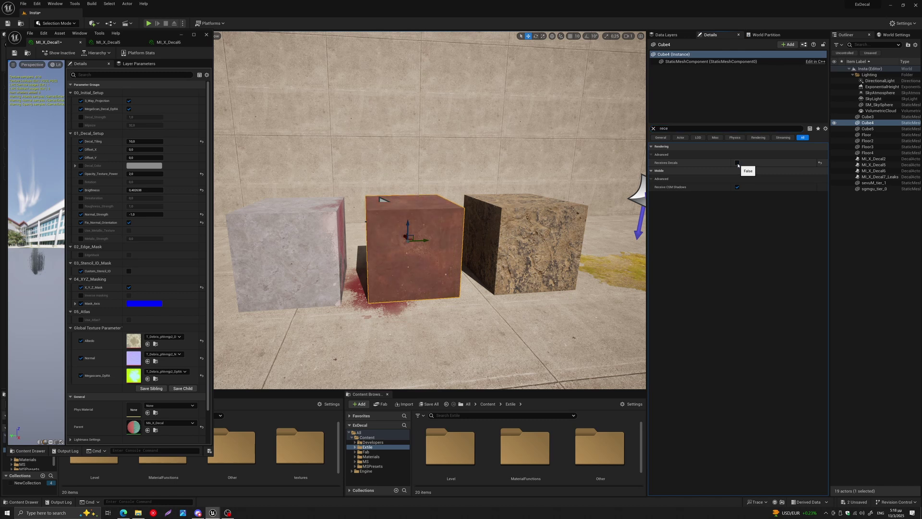
- Turn Receives Decals back on for the middle cube and inspect the splatter on it
left_click(737, 162)
mouse_move(450, 284)
right_mouse_down()
mouse_move(453, 298)
mouse_move(440, 279)
right_mouse_up()
key("w")
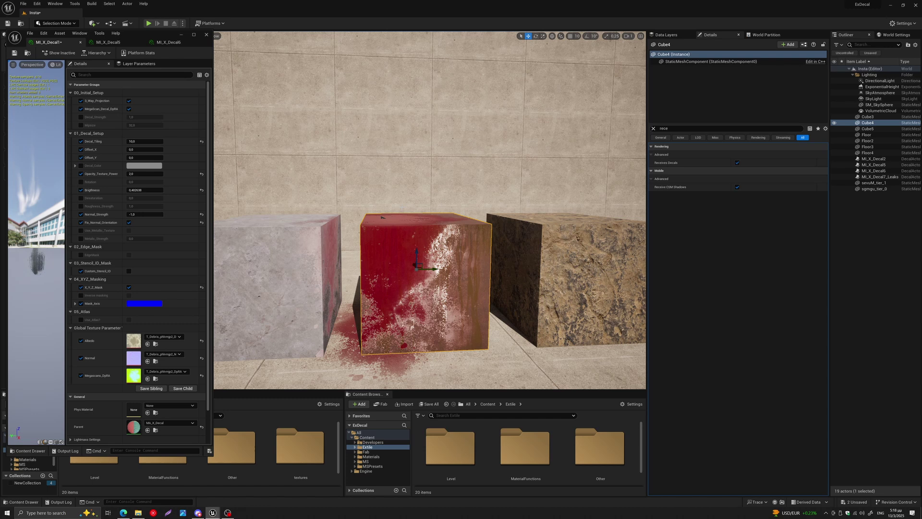
key("s")
right_click_drag(404, 217, 404, 221)
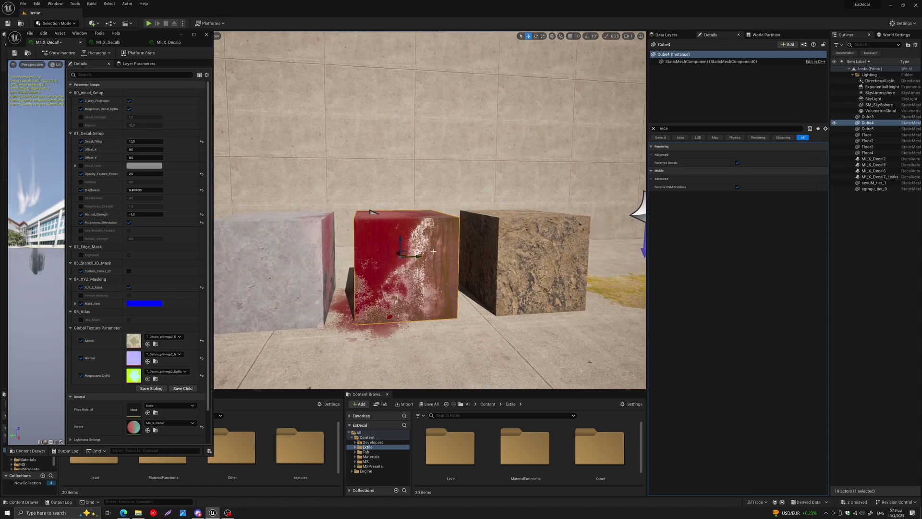
right_click_drag(433, 277, 426, 274)
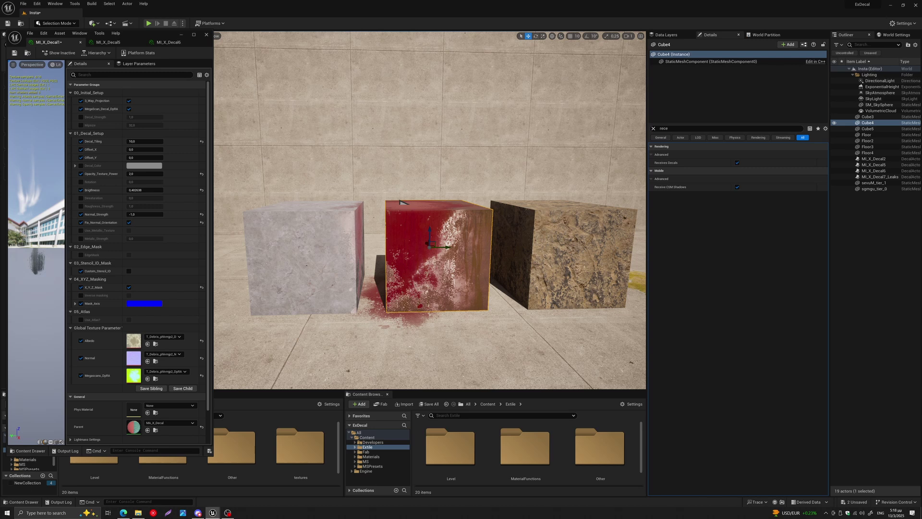
- Move the red splatter decal over to the grey cube and back onto the middle cube
left_click(402, 203)
left_click_drag(423, 219, 326, 214)
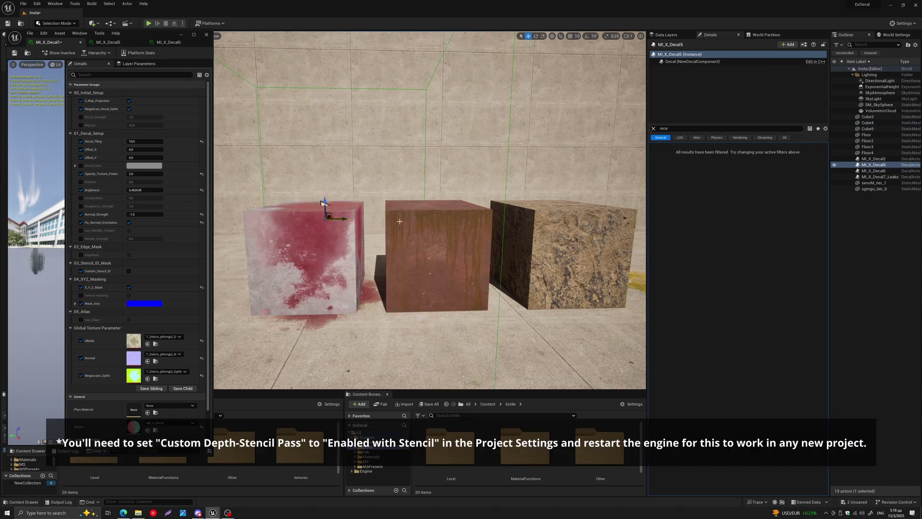
left_click_drag(341, 219, 415, 226)
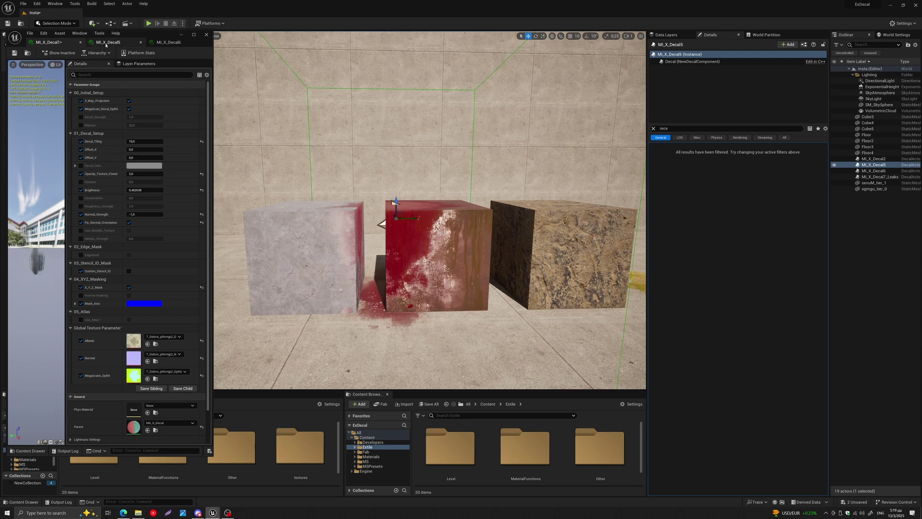
- Enable Custom_Stencil_ID in the MI_X_Decal5 material instance
left_click(108, 42)
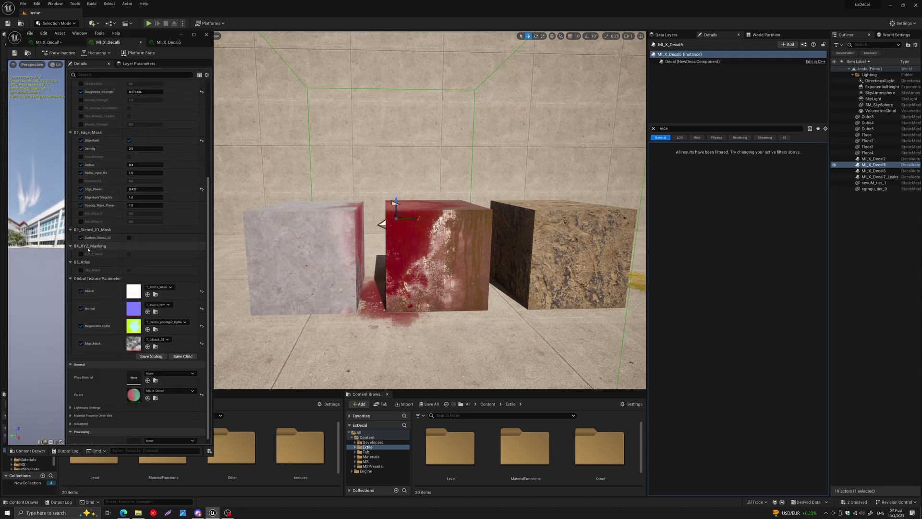
left_click(129, 237)
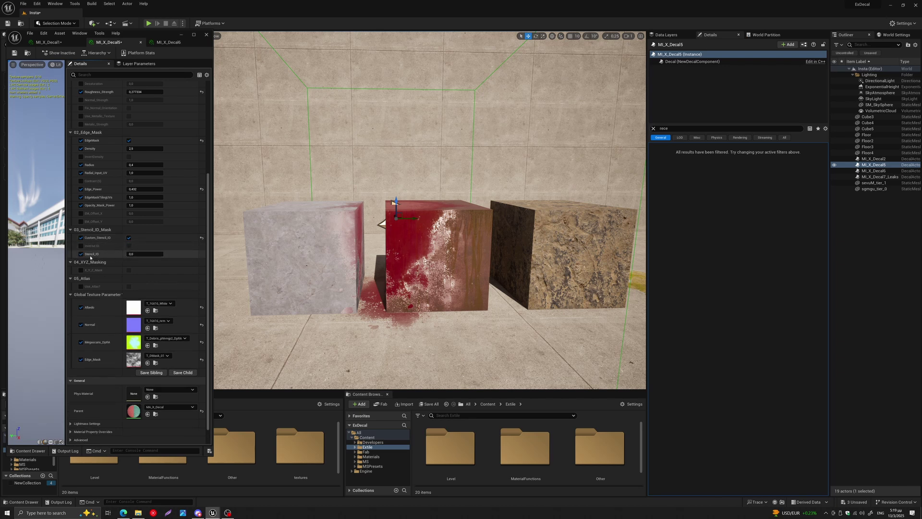
- Filter the middle cube's properties by "custom" and enable Render CustomDepth Pass
left_click(480, 250)
double_click(664, 128)
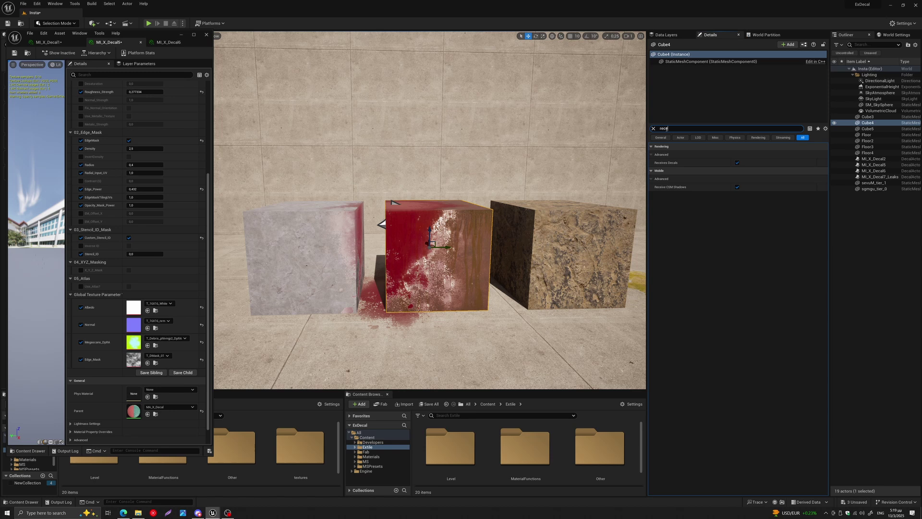
type("cust")
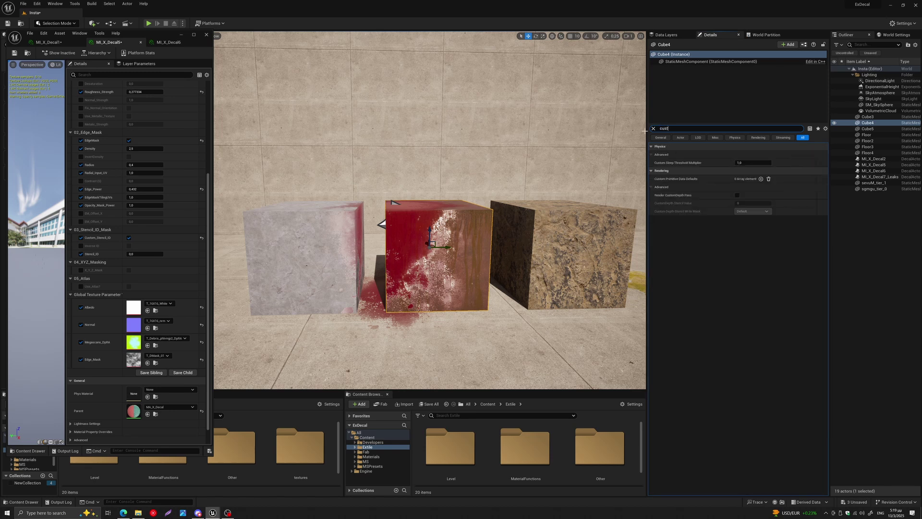
type("om")
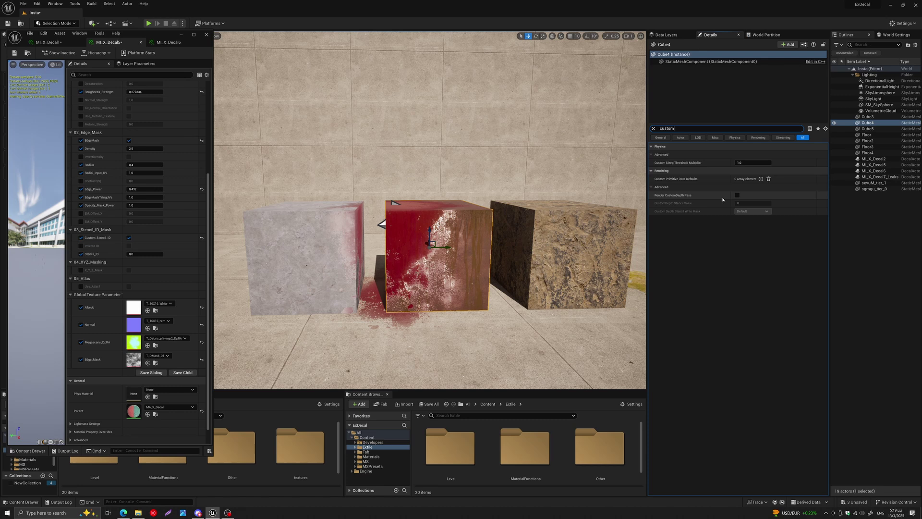
left_click(737, 195)
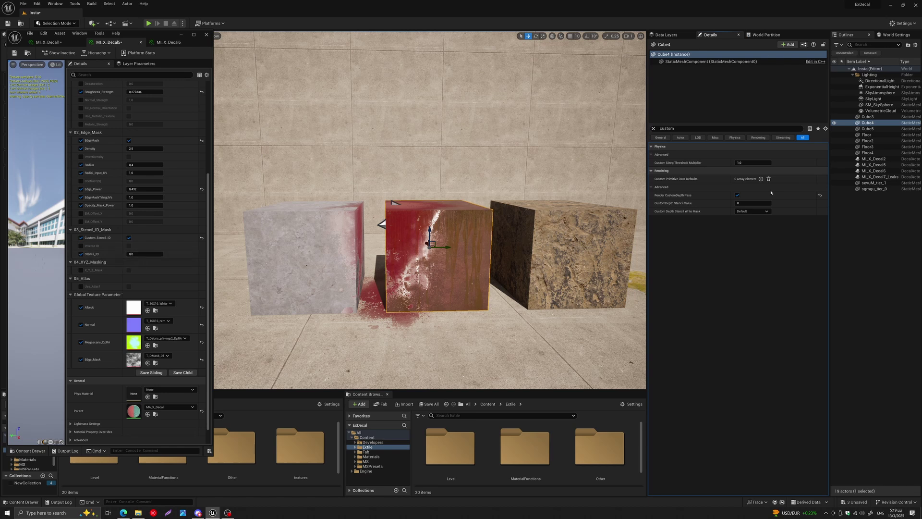
- Set the middle cube's CustomDepth Stencil Value to 1
left_click(747, 203)
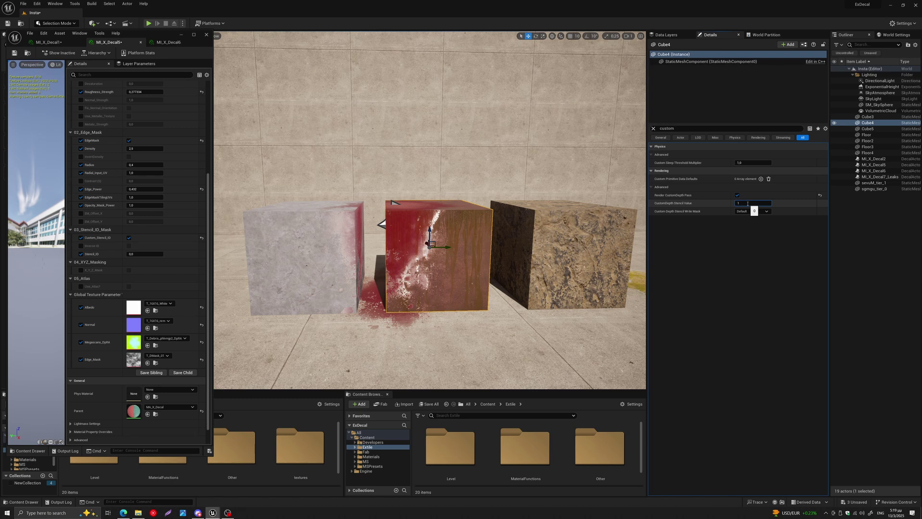
type("1")
key("Return")
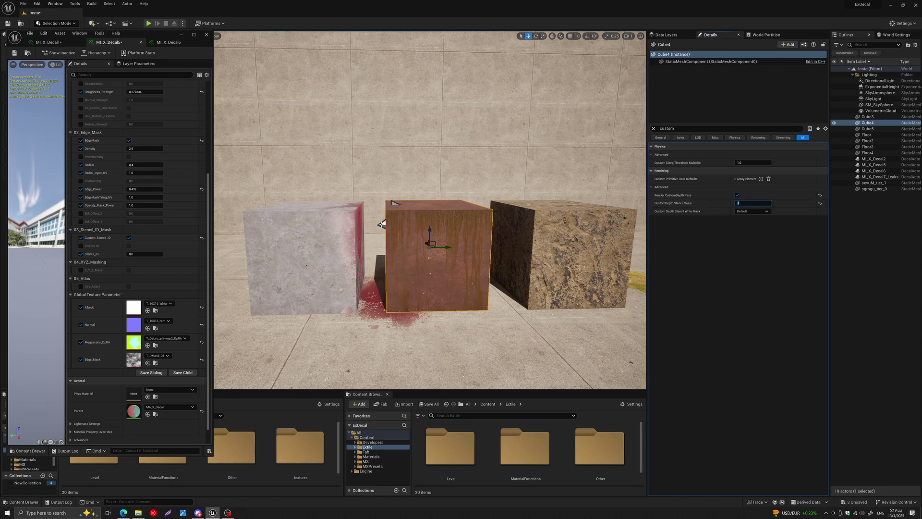
- Move the red splatter decal toward the grey cube, into the gap beside the middle cube
left_click(393, 203)
left_click_drag(401, 219, 380, 229)
right_click_drag(452, 244, 444, 239)
key("d")
key("s")
key("a")
- Move the yellow MI_X_Decal6 decal so it spans the middle rusty cube and the rough stone cube
left_click(594, 201)
left_click_drag(608, 199, 457, 195)
key("w")
right_click_drag(457, 195, 461, 198)
key("d")
key("s")
key("e")
right_click_drag(442, 246, 442, 247)
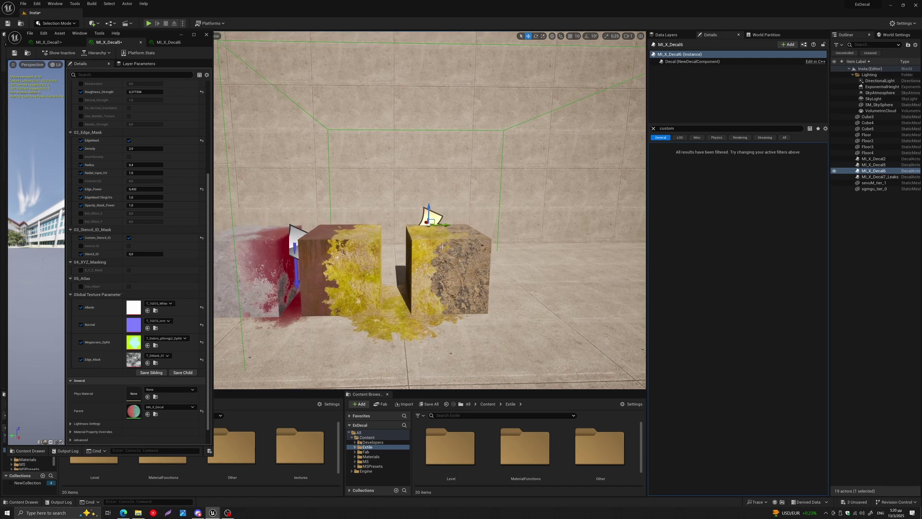
- Enable Custom_Stencil_ID in the MI_X_Decal6 material instance
left_click(166, 42)
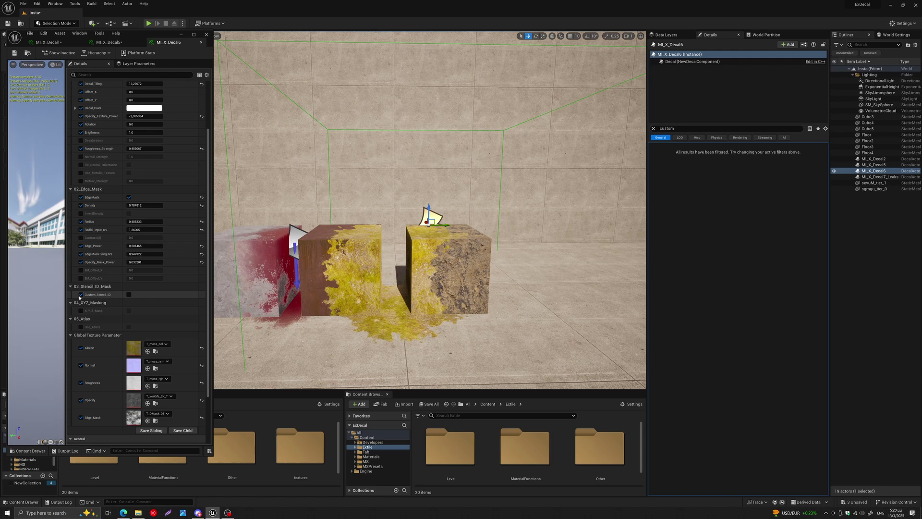
left_click(128, 294)
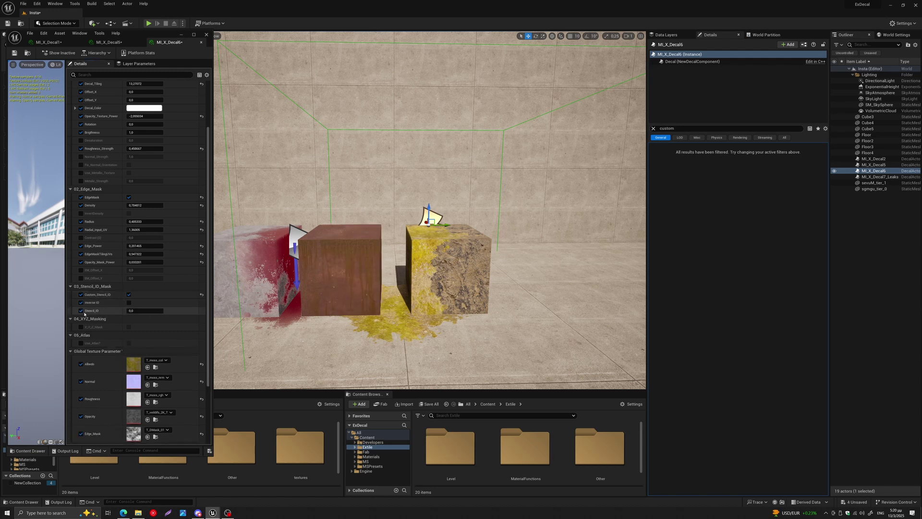
- Enable Render CustomDepth Pass on the rough stone cube and set its CustomDepth Stencil Value to 2
left_click(463, 264)
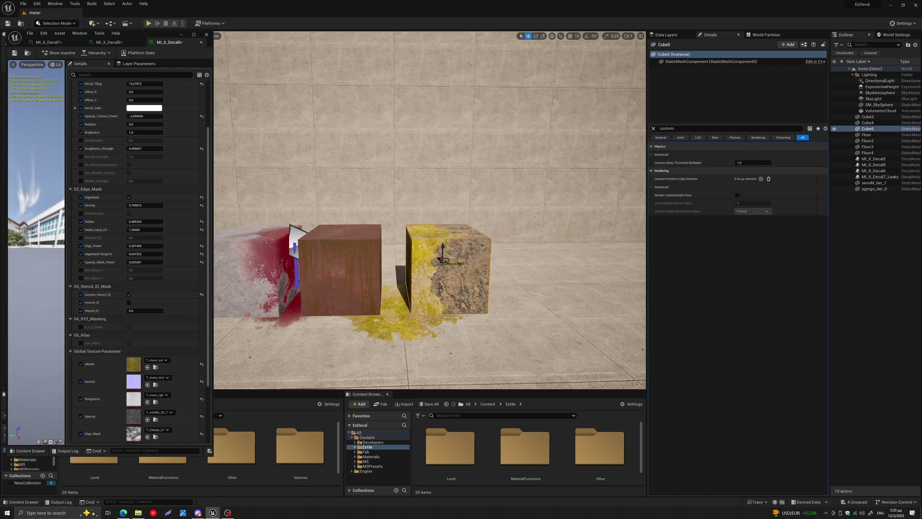
left_click(738, 195)
left_click(745, 204)
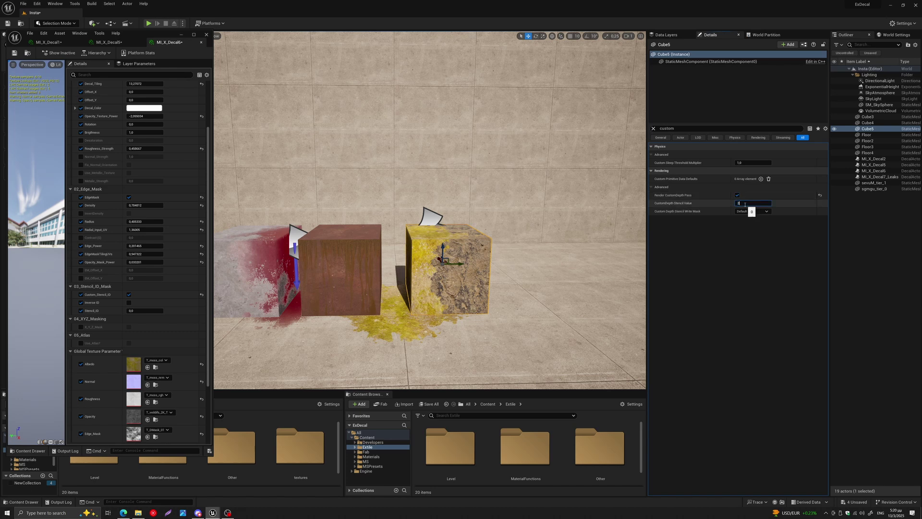
type("1")
- Set Stencil_ID to 2 in the MI_X_Decal6 material instance
left_click(146, 311)
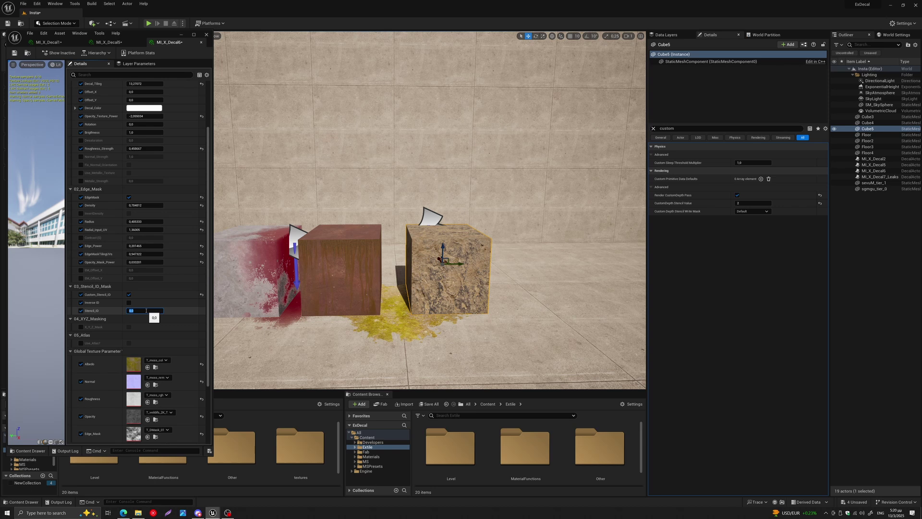
type("2")
key("Return")
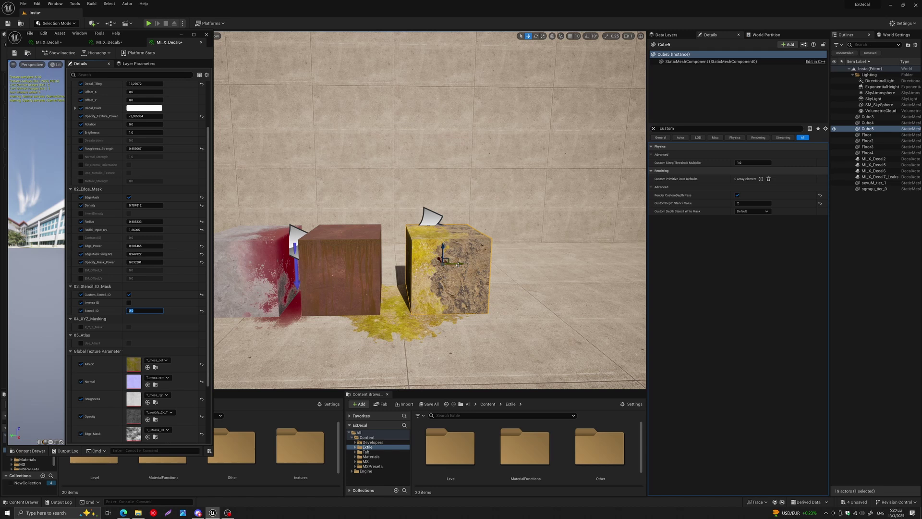
- Move the yellow decal across the middle cube toward the grey cube, and back to the rough stone cube
left_click(455, 244)
left_click_drag(449, 226, 370, 243)
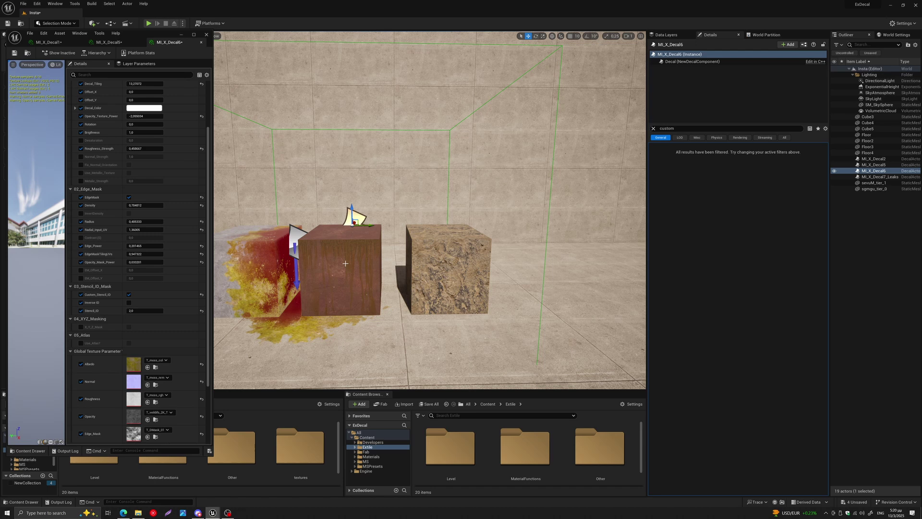
middle_click_drag(370, 242, 320, 238)
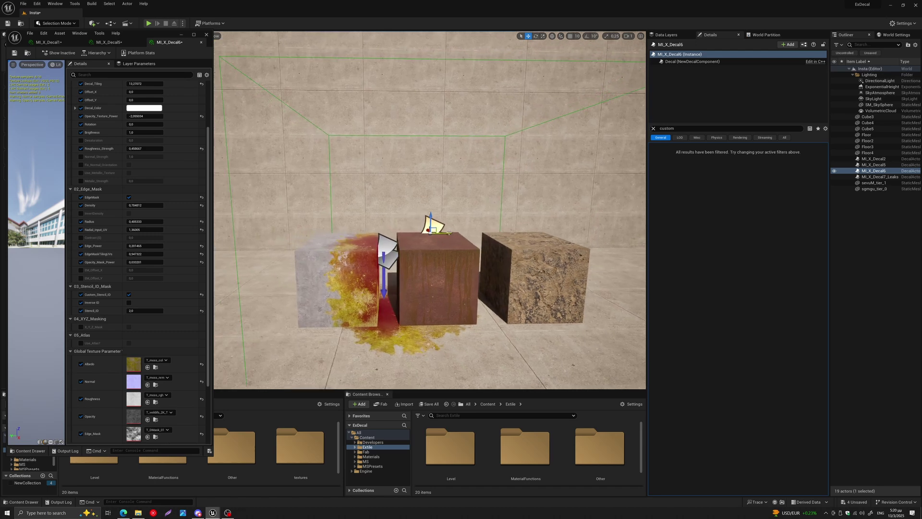
left_click_drag(448, 232, 523, 249)
key("d")
mouse_move(523, 249)
right_mouse_down()
mouse_move(543, 249)
mouse_move(528, 248)
right_mouse_up()
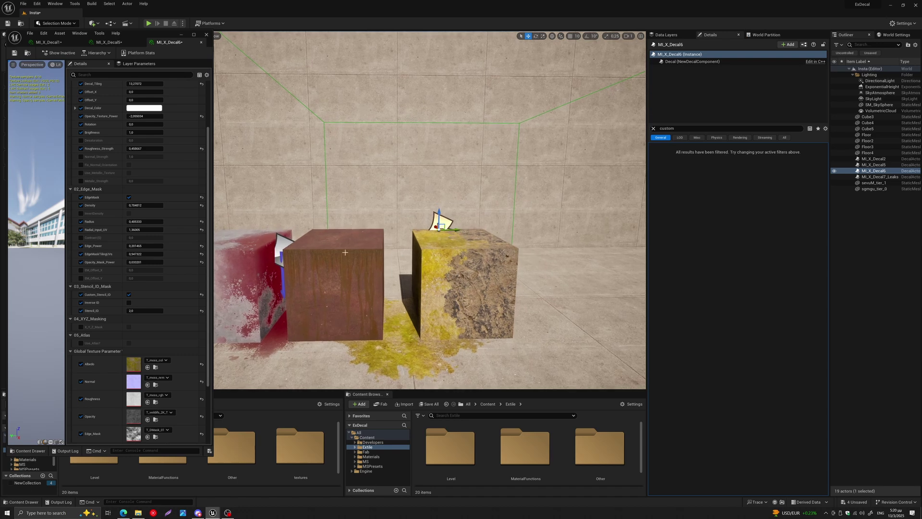
key("s")
right_click_drag(528, 249, 543, 234)
mouse_move(373, 227)
right_mouse_down()
mouse_move(356, 227)
mouse_move(367, 233)
right_mouse_up()
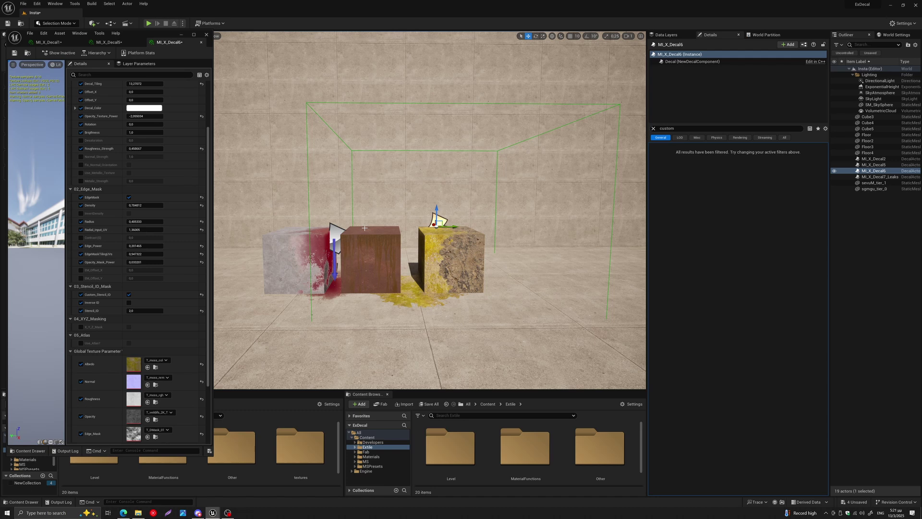
key("s")
right_click_drag(370, 259, 367, 266)
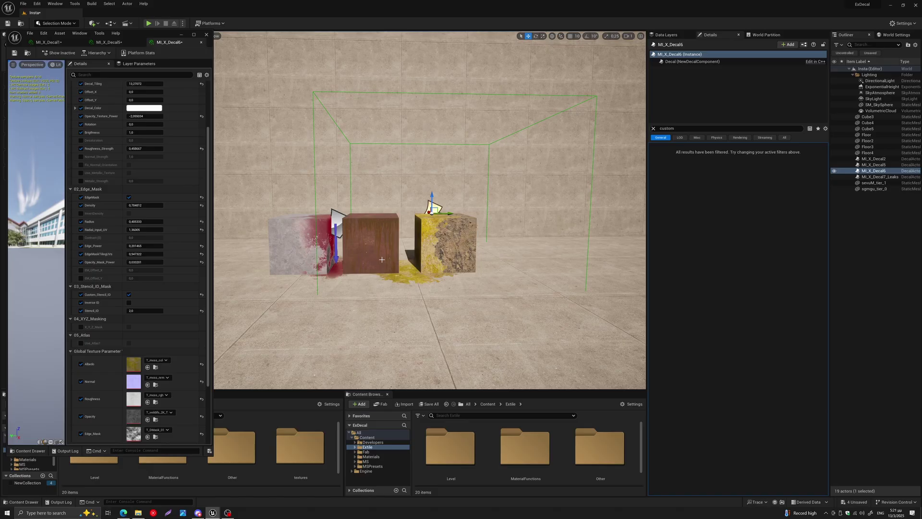